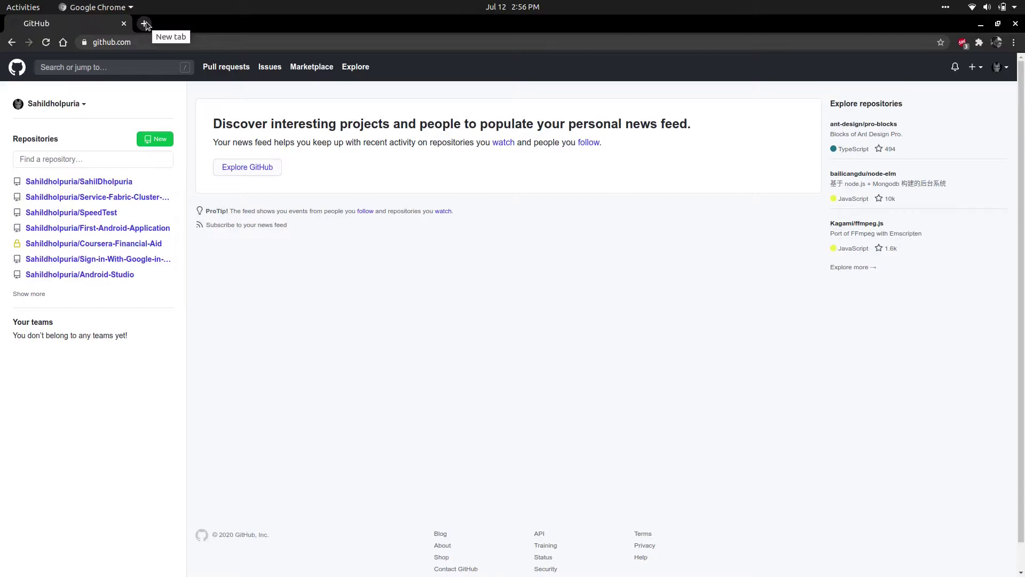
Create a new public repository named Demo, initialized with a README.
{"action": "left_click", "coordinate": [152, 141]}
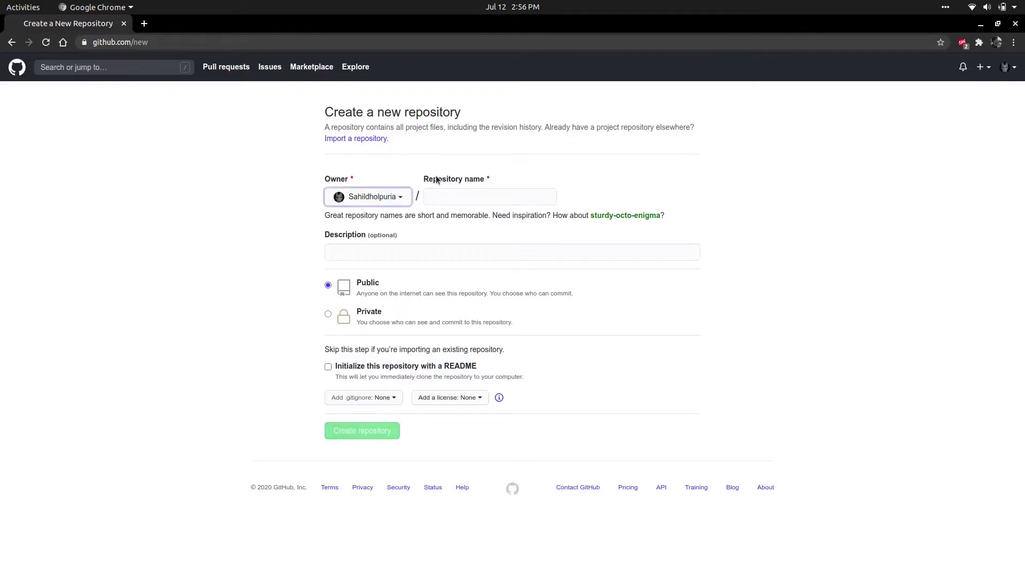
{"action": "left_click", "coordinate": [457, 193]}
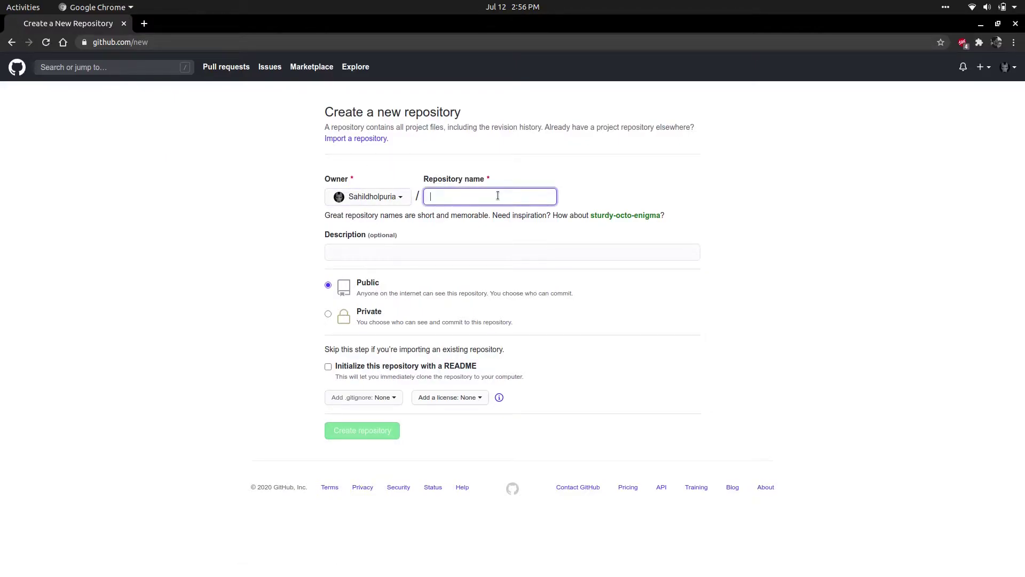
{"action": "type", "text": "Demo"}
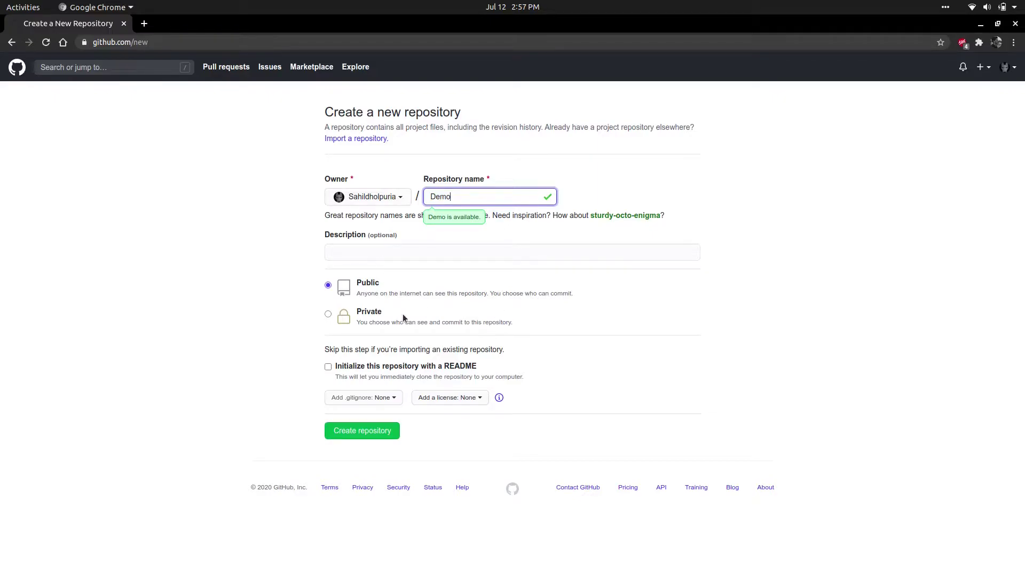
{"action": "left_click", "coordinate": [329, 367]}
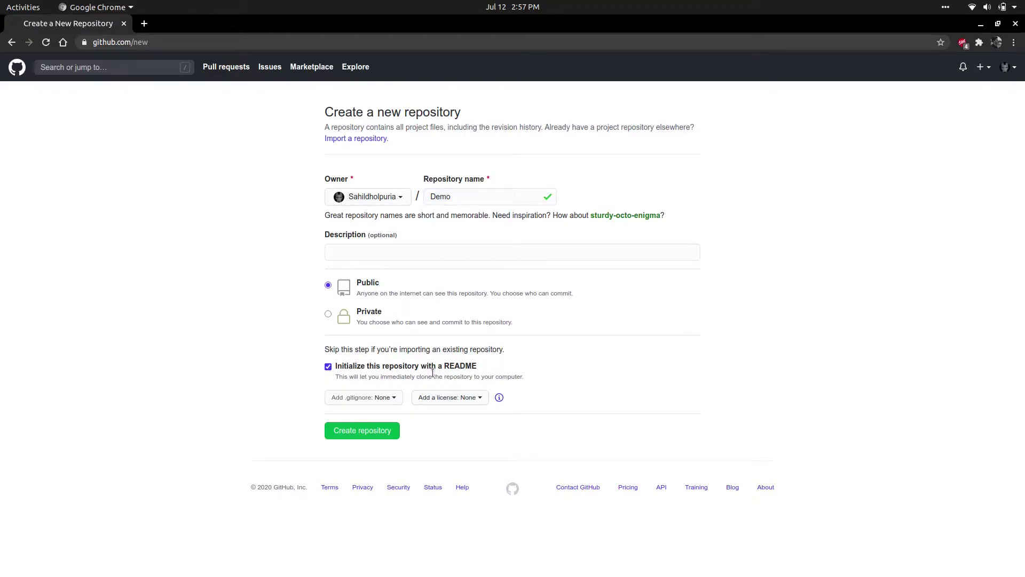
{"action": "left_click", "coordinate": [373, 433]}
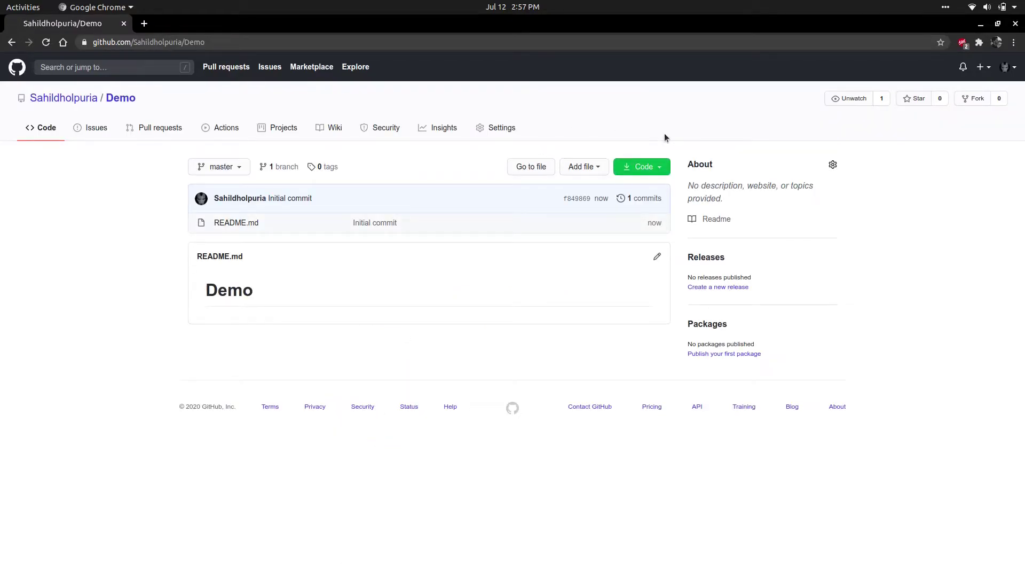
Start a new file in the Demo repository and name it index.html.
{"action": "left_click", "coordinate": [582, 171]}
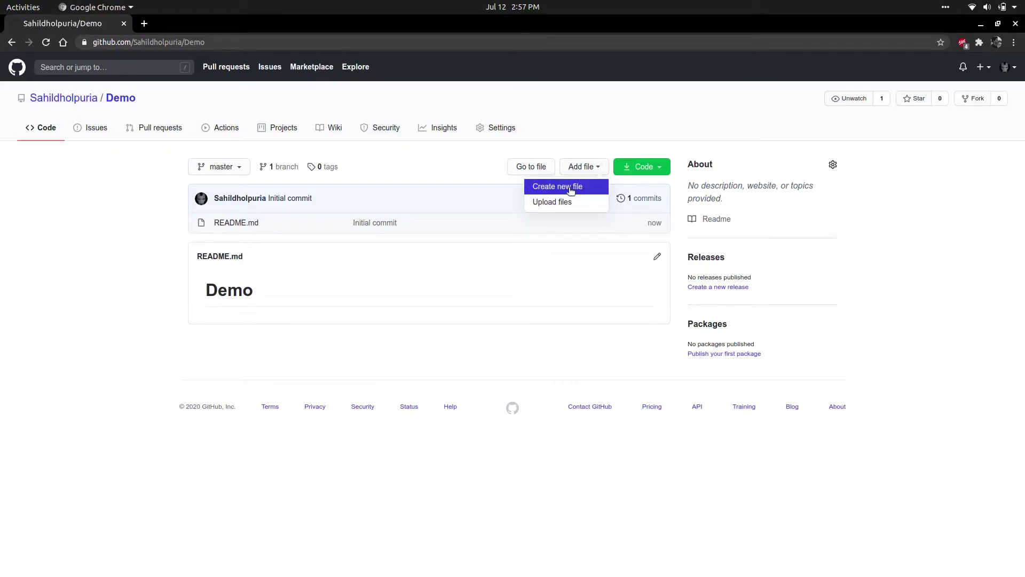
{"action": "left_click", "coordinate": [571, 190]}
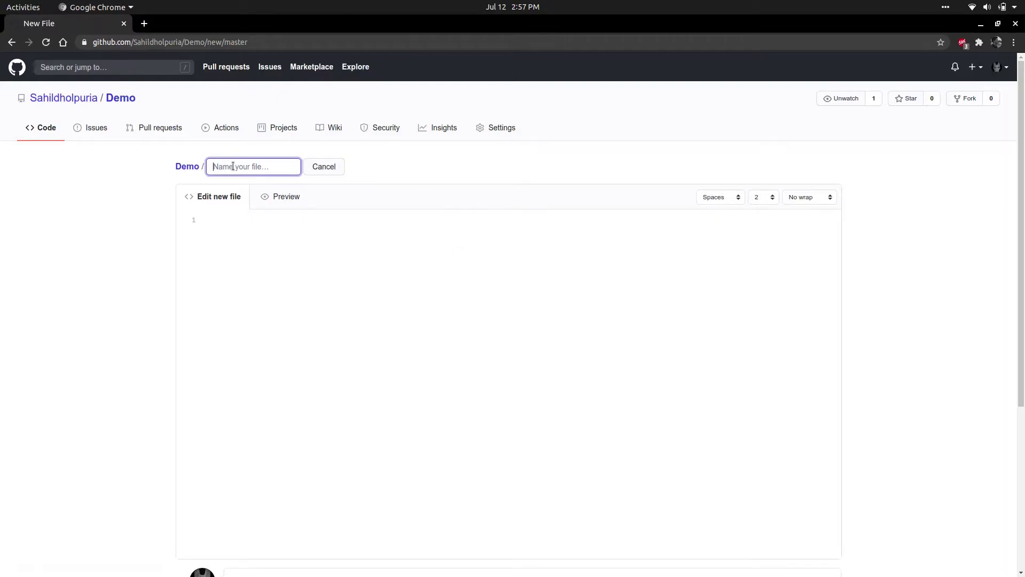
{"action": "type", "text": "index.html"}
{"action": "left_click", "coordinate": [264, 233]}
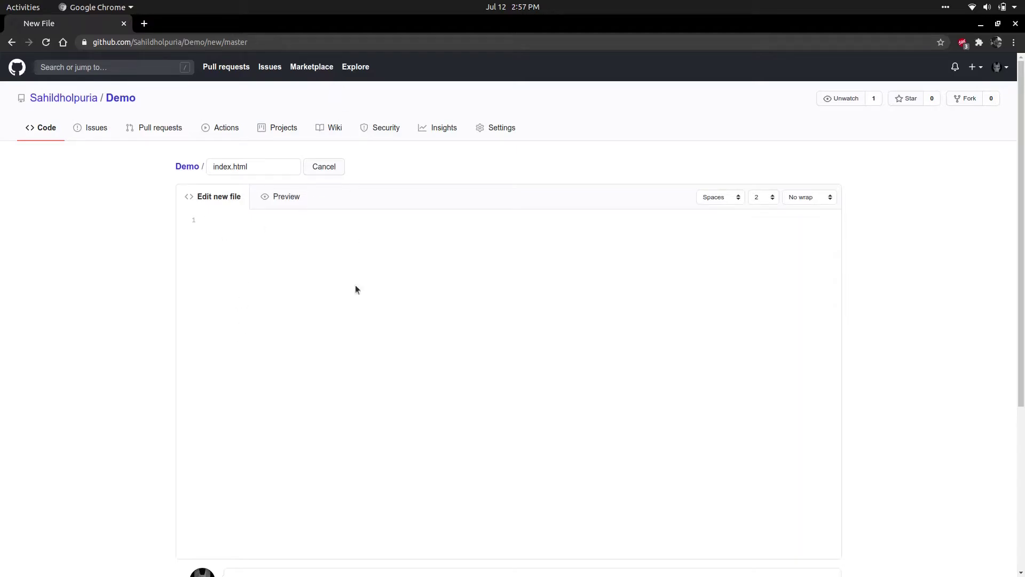
Open w3schools.com in a new browser tab.
{"action": "left_click", "coordinate": [144, 23]}
{"action": "type", "text": "w3"}
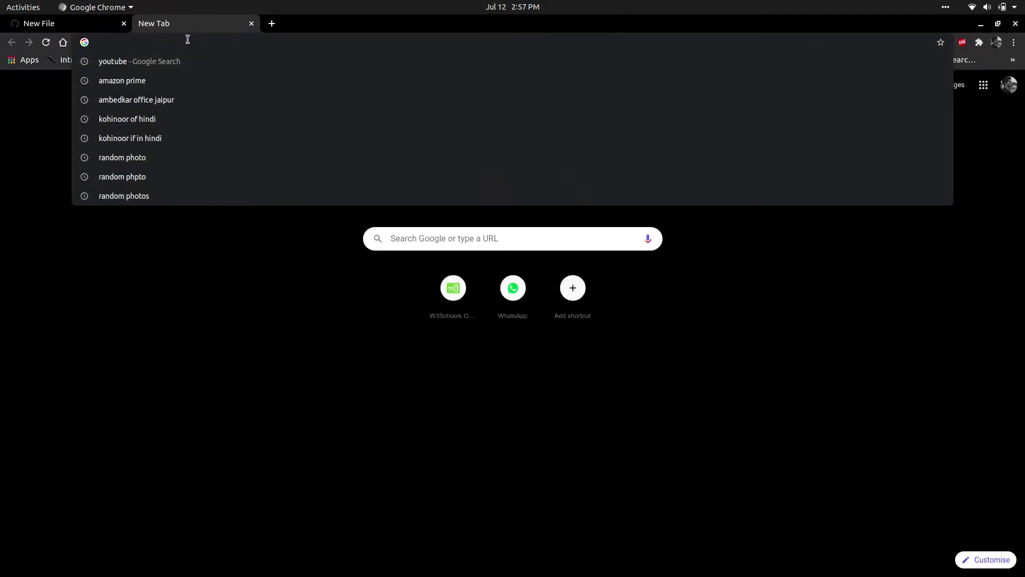
{"action": "type", "text": "c"}
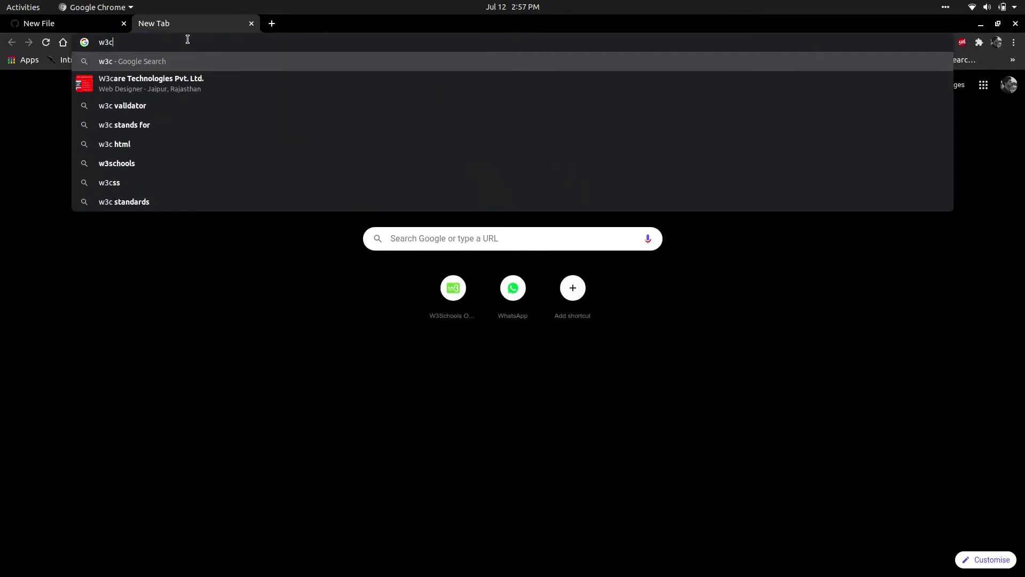
{"action": "key", "text": "BackSpace"}
{"action": "type", "text": "sc"}
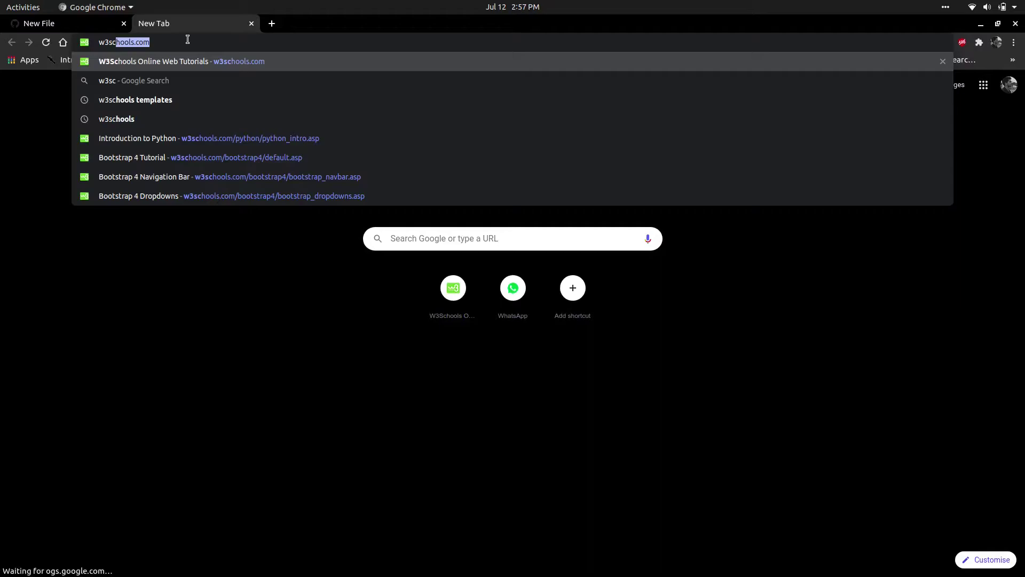
{"action": "key", "text": "Return"}
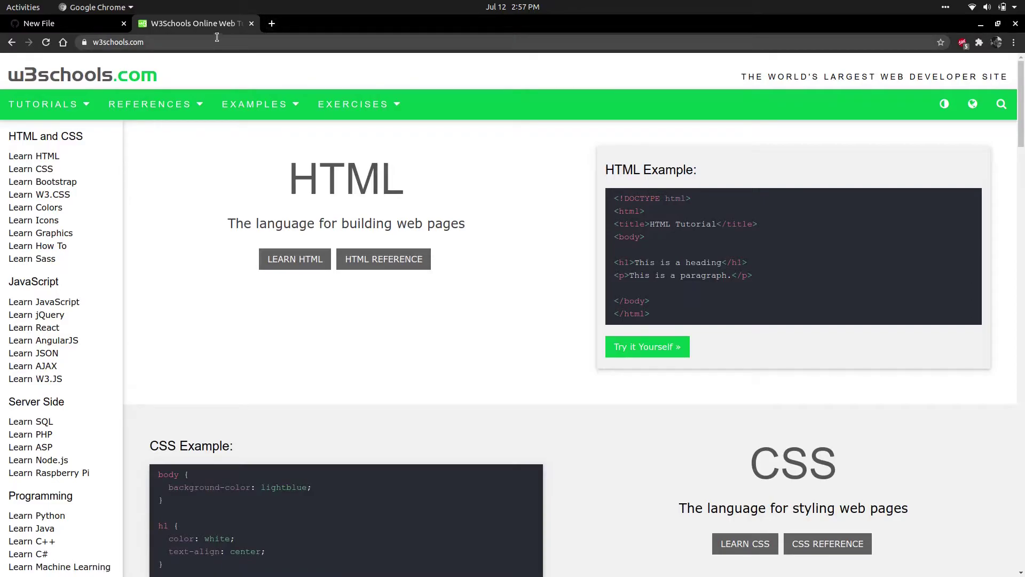
Find the W3Schools Bootstrap Templates page and open the Blog template's code in the Tryit Editor.
{"action": "scroll", "coordinate": [110, 323], "scroll_direction": "down", "scroll_amount": 10}
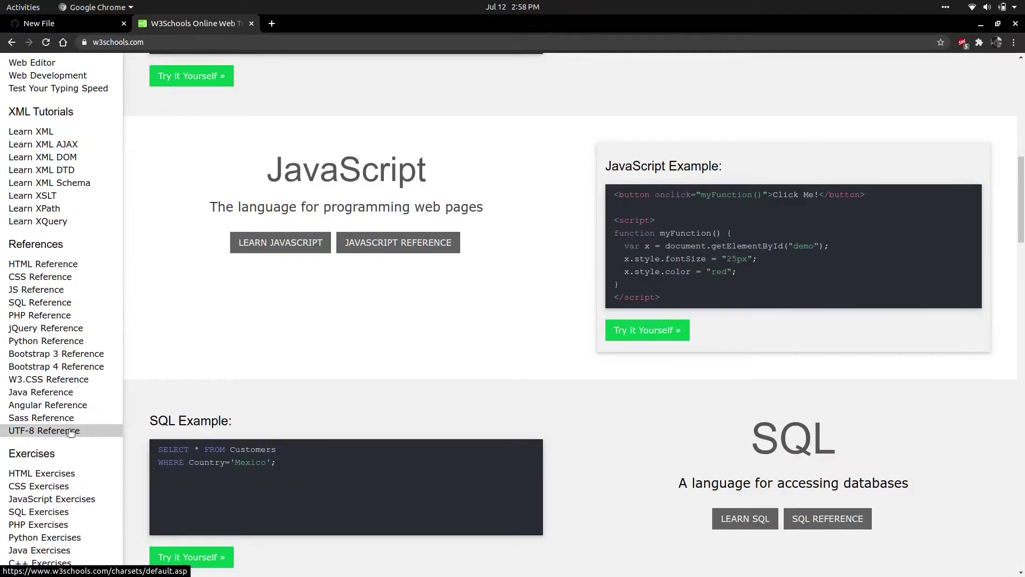
{"action": "scroll", "coordinate": [86, 359], "scroll_direction": "down", "scroll_amount": 5}
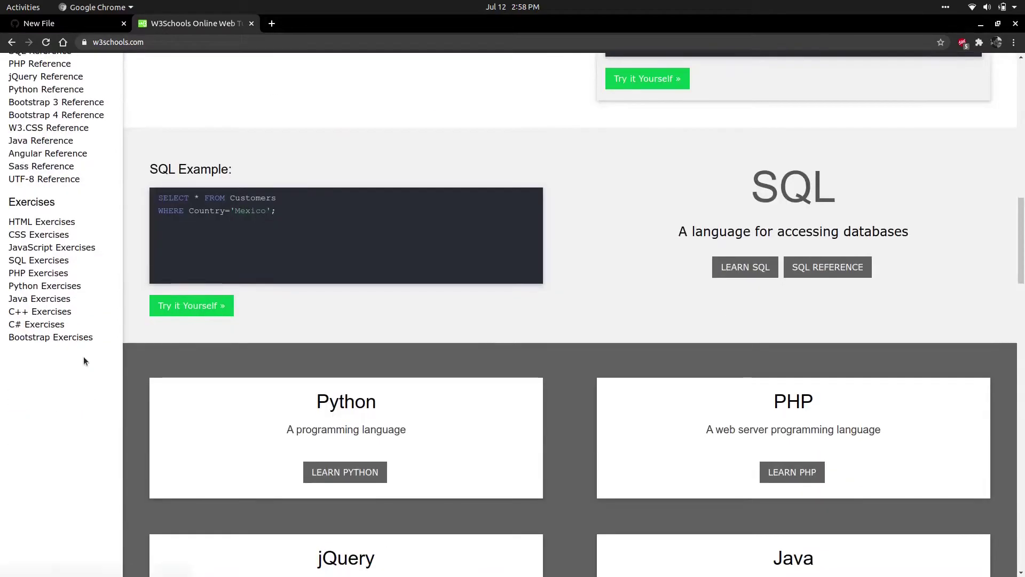
{"action": "left_click", "coordinate": [63, 335]}
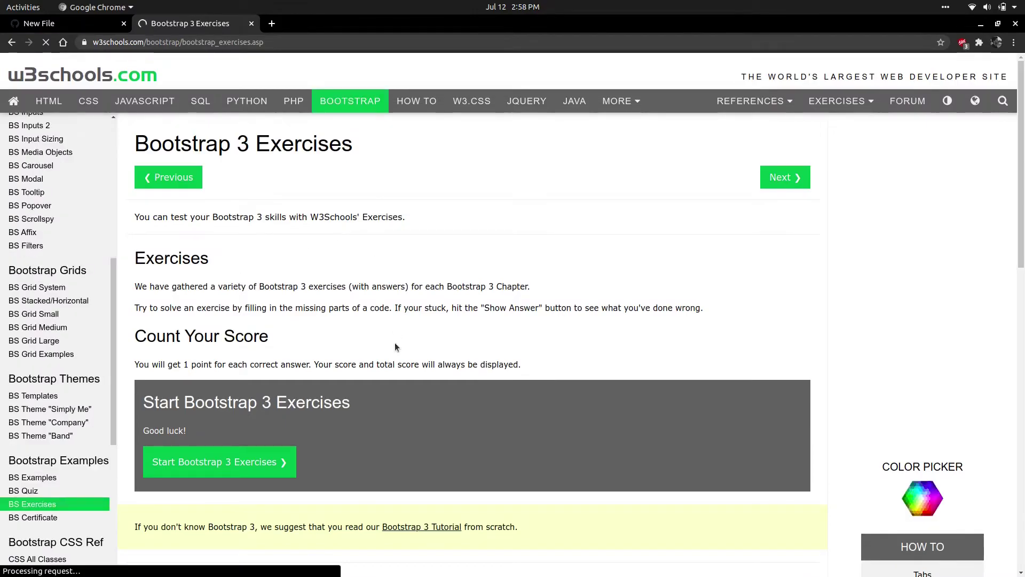
{"action": "scroll", "coordinate": [402, 324], "scroll_direction": "down", "scroll_amount": 15}
{"action": "scroll", "coordinate": [414, 278], "scroll_direction": "up", "scroll_amount": 3}
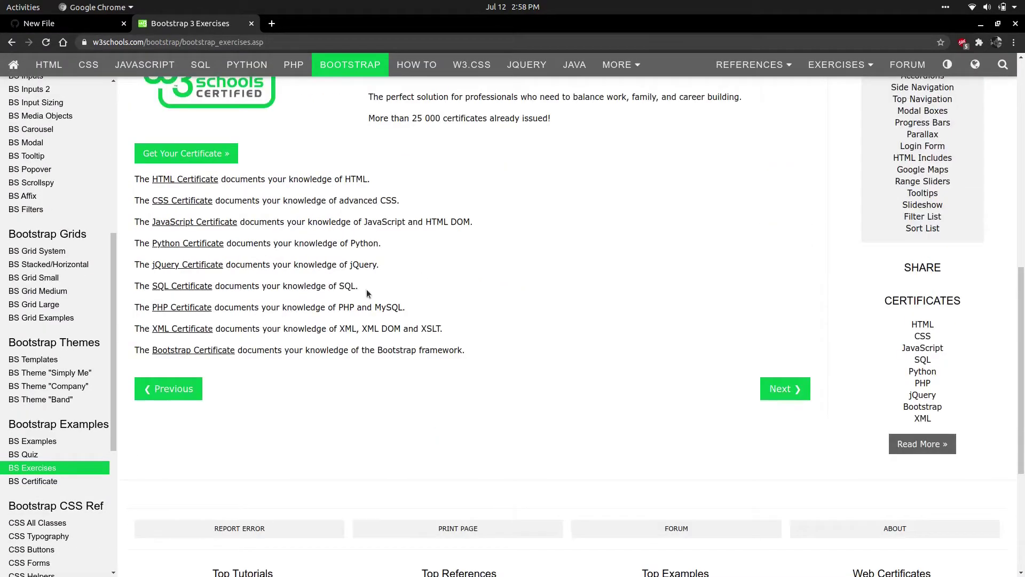
{"action": "left_click", "coordinate": [30, 362]}
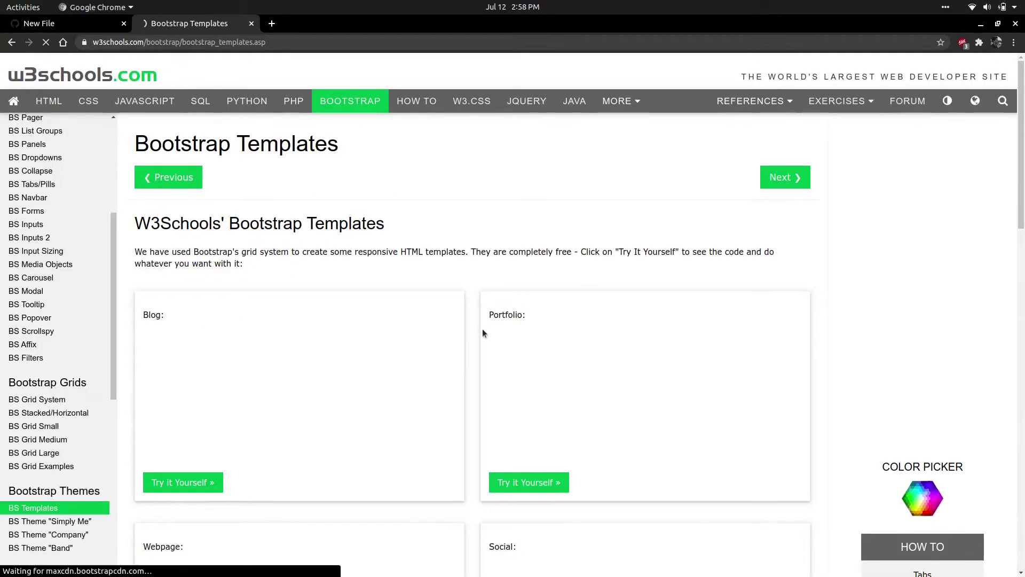
{"action": "left_click", "coordinate": [199, 483]}
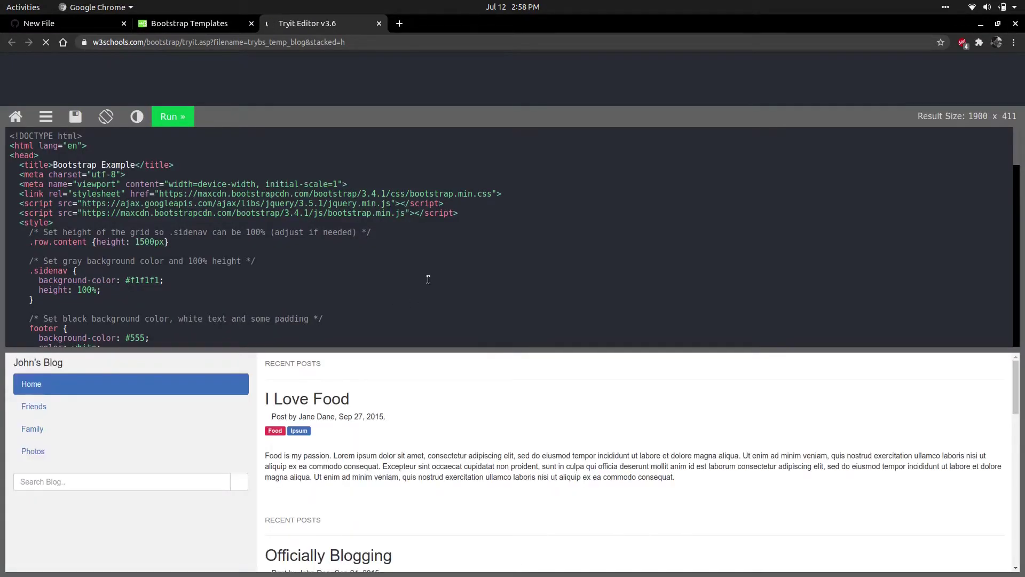
Select and copy the entire source code of the Blog template.
{"action": "scroll", "coordinate": [427, 279], "scroll_direction": "down", "scroll_amount": 6}
{"action": "scroll", "coordinate": [428, 280], "scroll_direction": "up", "scroll_amount": 4}
{"action": "left_click", "coordinate": [205, 259]}
{"action": "key", "text": "ctrl+a"}
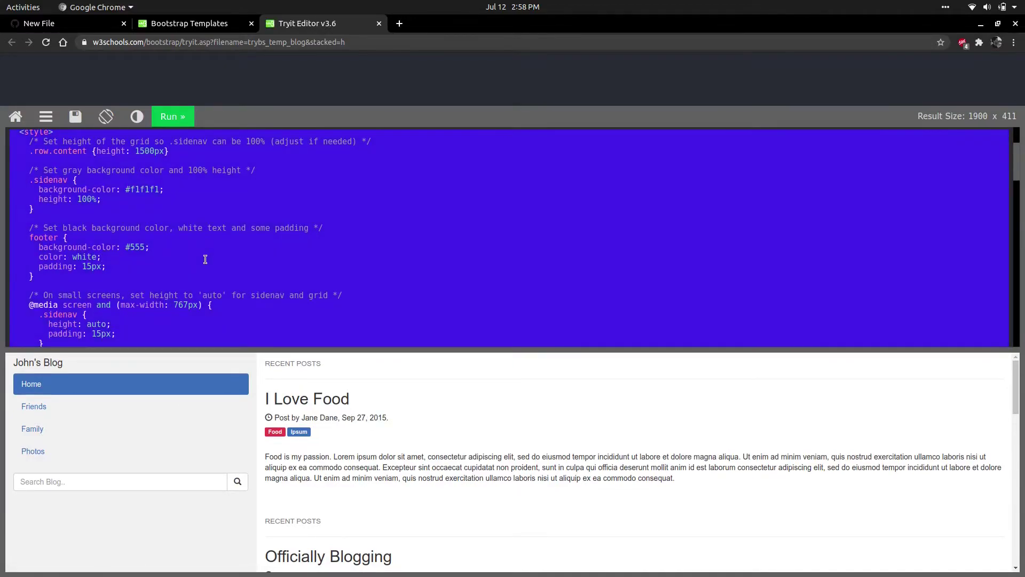
Paste the copied template code into index.html on GitHub and commit the new file directly to the master branch.
{"action": "left_click", "coordinate": [69, 23]}
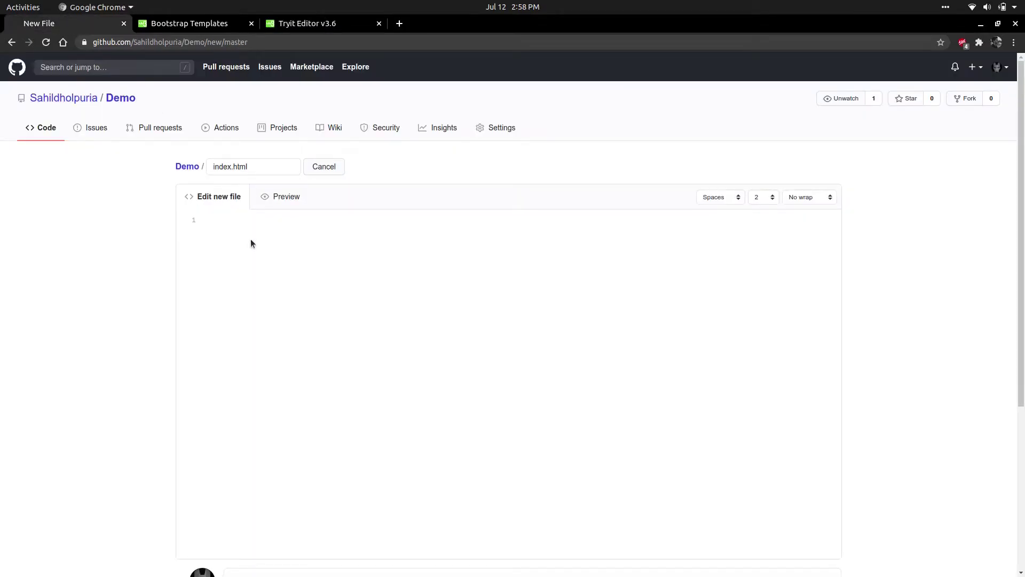
{"action": "key", "text": "ctrl+v"}
{"action": "scroll", "coordinate": [337, 353], "scroll_direction": "up", "scroll_amount": 17}
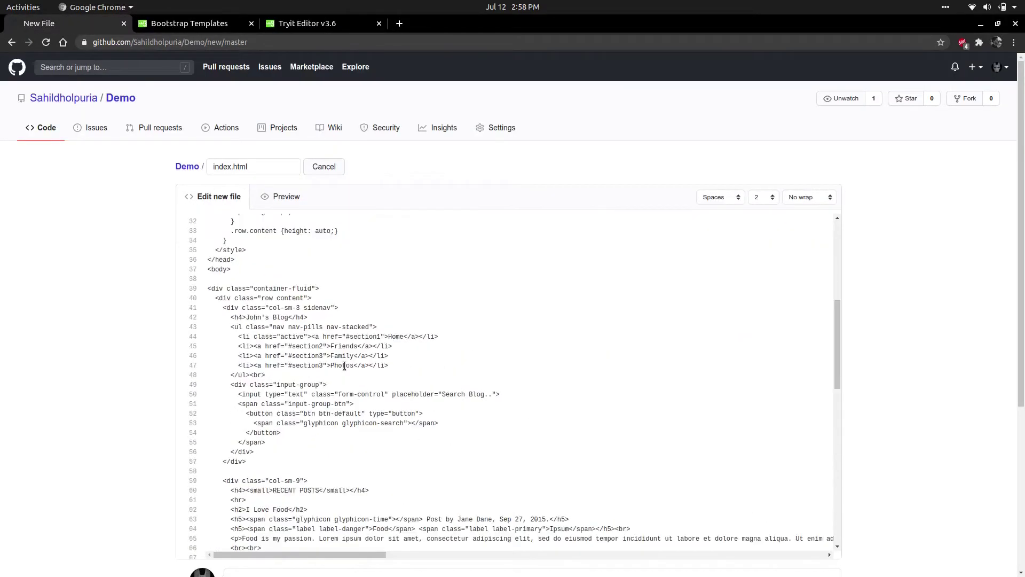
{"action": "scroll", "coordinate": [344, 366], "scroll_direction": "down", "scroll_amount": 17}
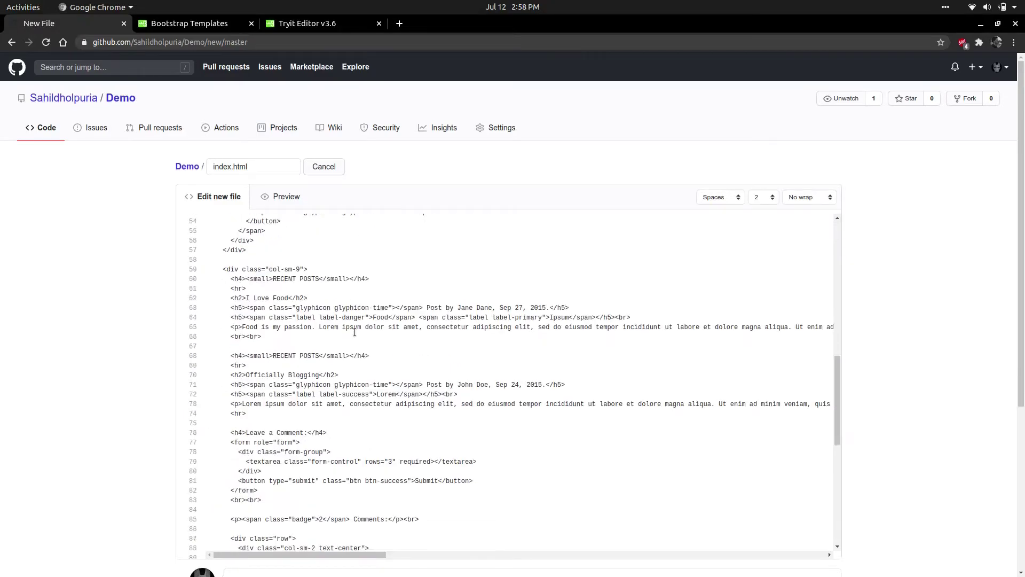
{"action": "scroll", "coordinate": [119, 433], "scroll_direction": "down", "scroll_amount": 5}
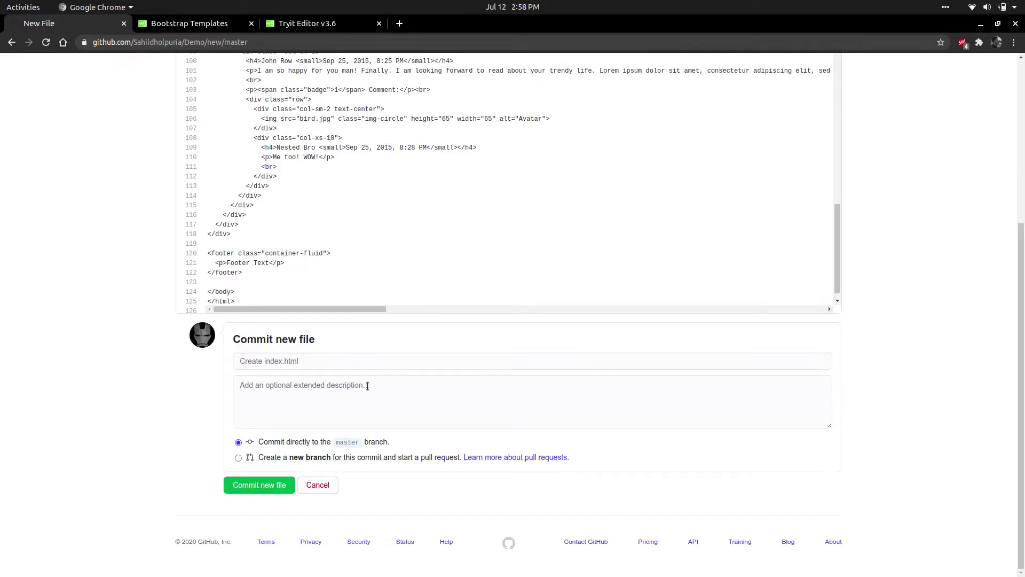
{"action": "left_click", "coordinate": [266, 485]}
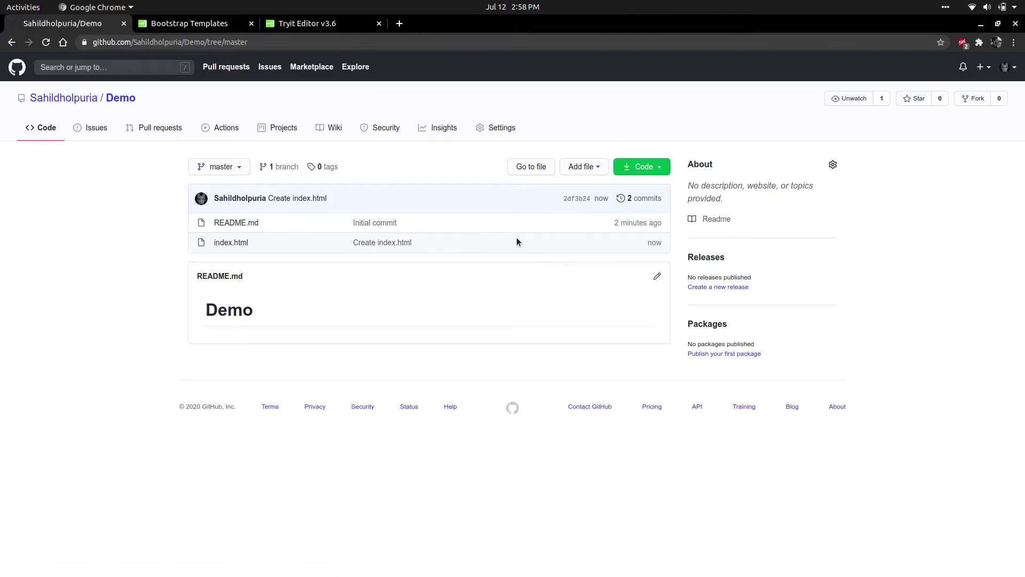
Enable GitHub Pages in the Demo repository's settings with the master branch as source.
{"action": "left_click", "coordinate": [496, 135]}
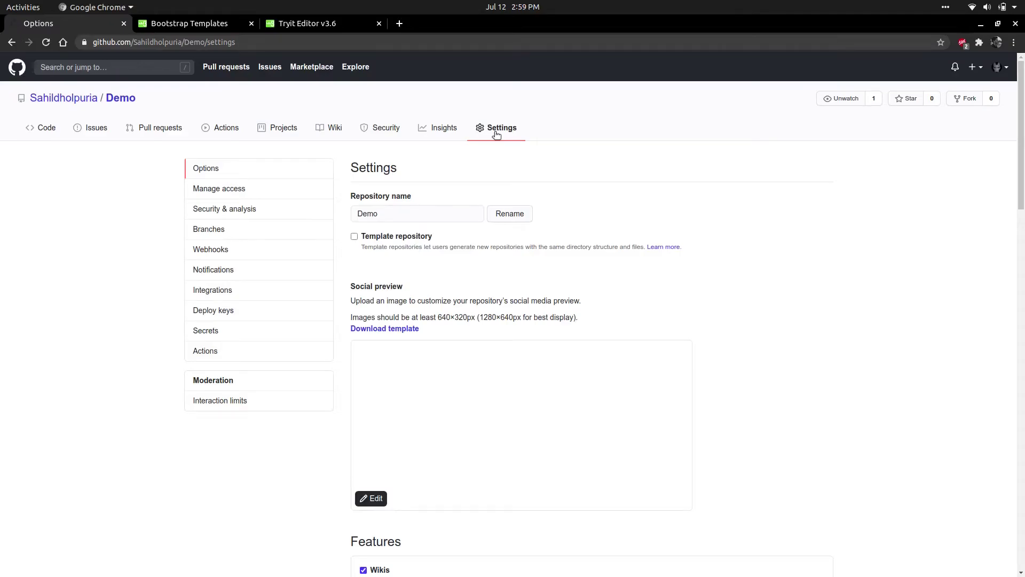
{"action": "scroll", "coordinate": [561, 335], "scroll_direction": "down", "scroll_amount": 12}
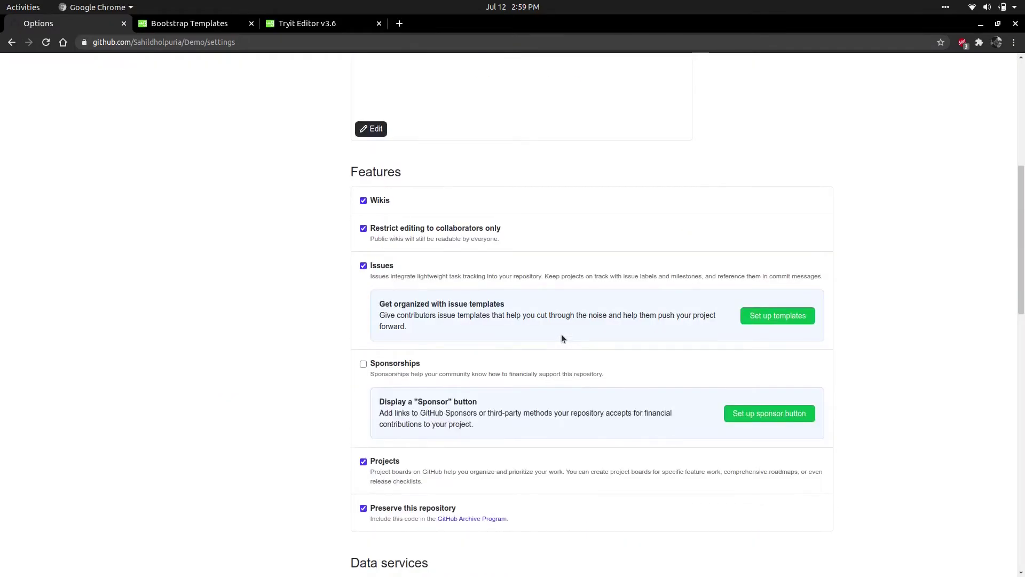
{"action": "scroll", "coordinate": [570, 289], "scroll_direction": "down", "scroll_amount": 4}
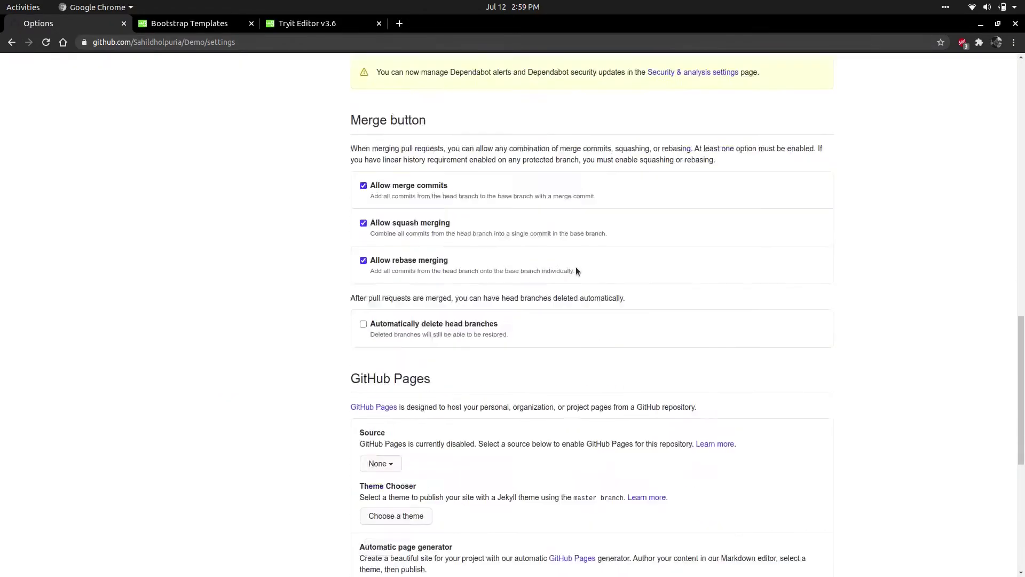
{"action": "scroll", "coordinate": [468, 372], "scroll_direction": "down", "scroll_amount": 3}
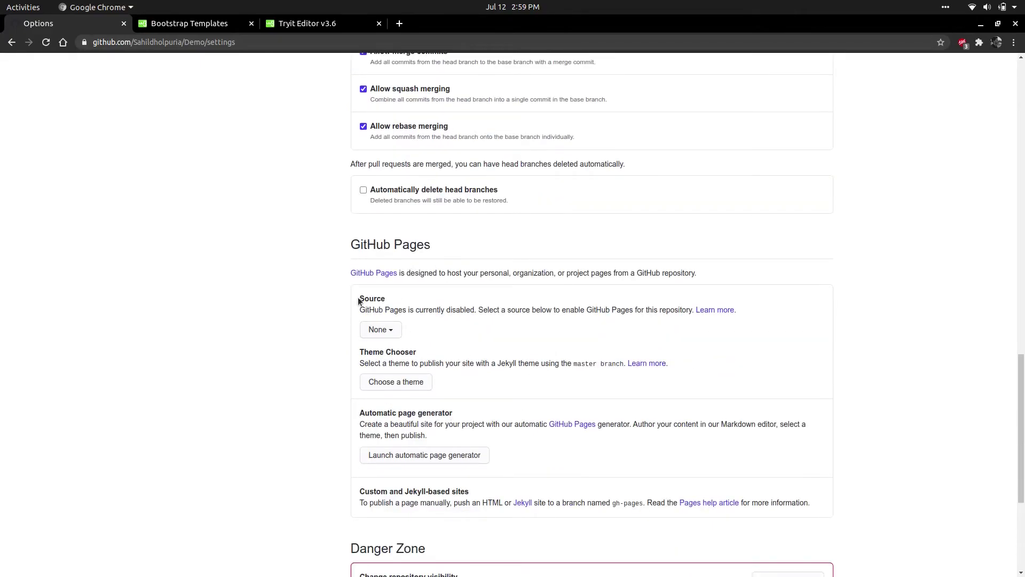
{"action": "left_click_drag", "start_coordinate": [381, 297], "coordinate": [390, 297]}
{"action": "left_click_drag", "start_coordinate": [349, 245], "coordinate": [434, 237]}
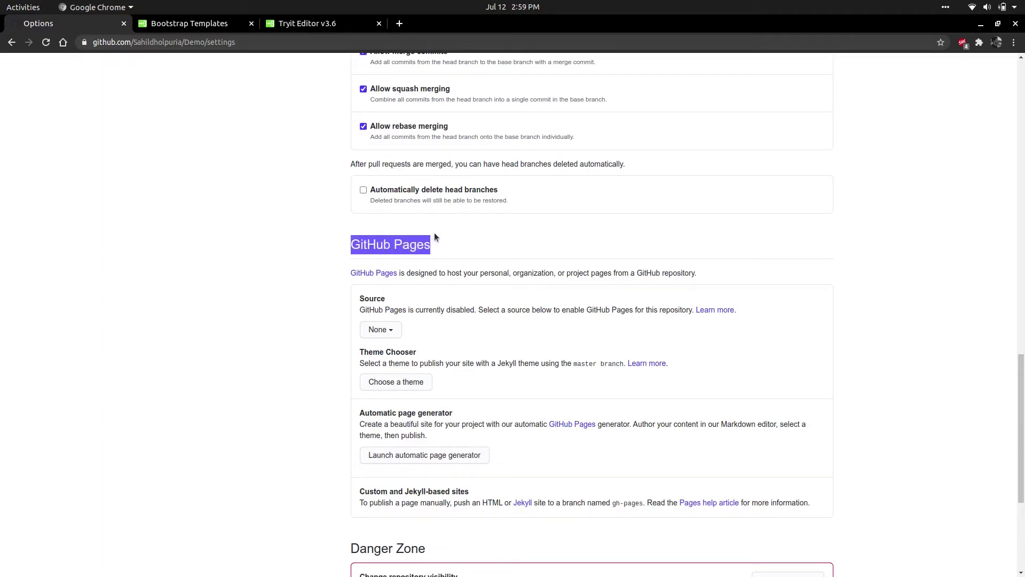
{"action": "left_click", "coordinate": [383, 329]}
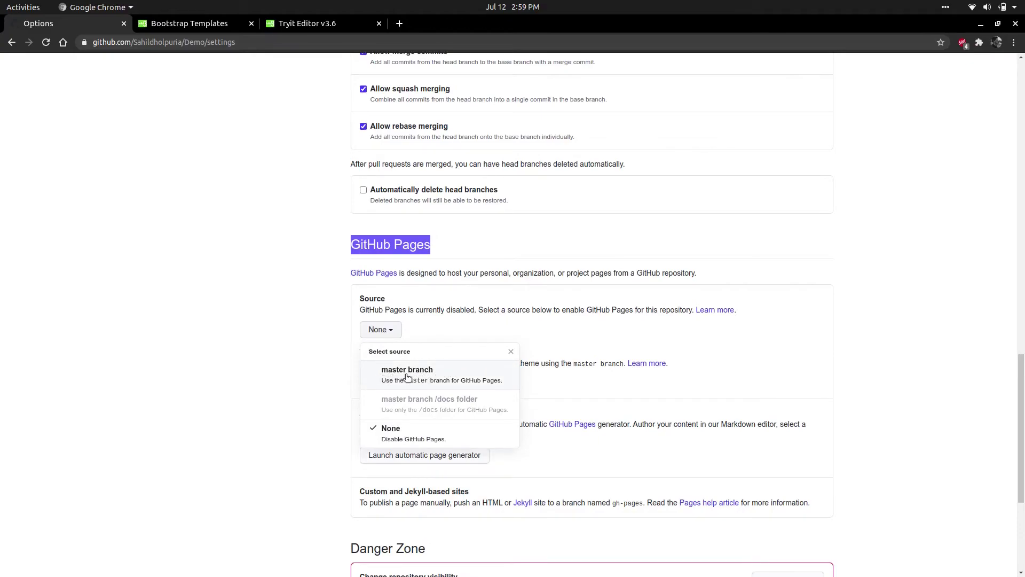
{"action": "left_click", "coordinate": [425, 377]}
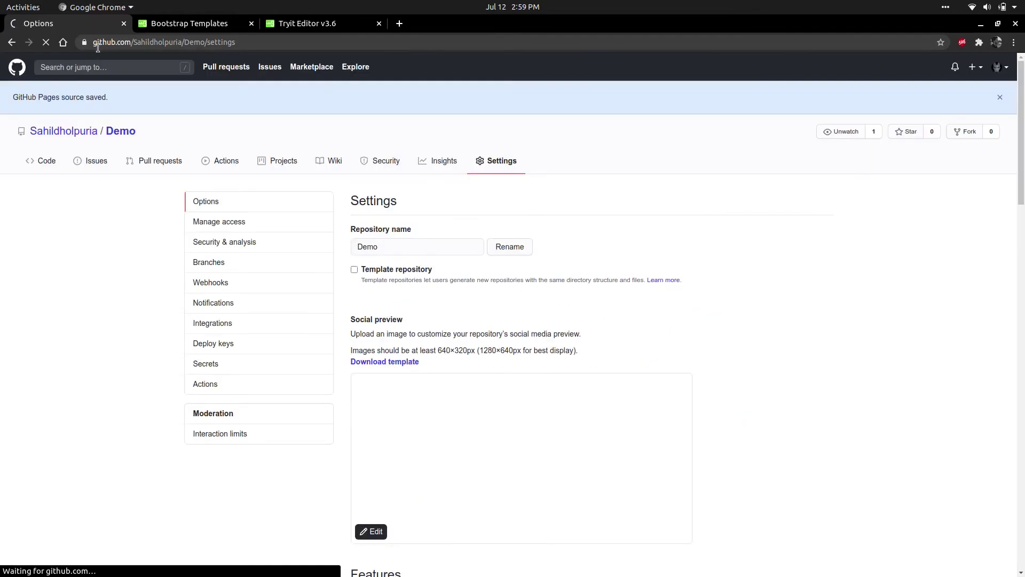
Open the published GitHub Pages site from the repository settings and look through the blog page.
{"action": "scroll", "coordinate": [451, 316], "scroll_direction": "down", "scroll_amount": 8}
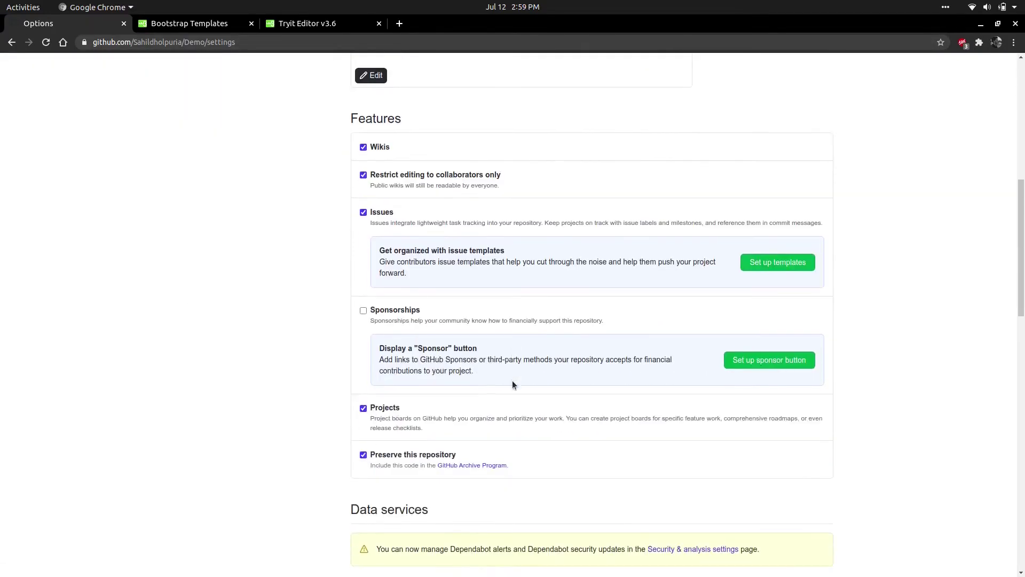
{"action": "scroll", "coordinate": [555, 428], "scroll_direction": "down", "scroll_amount": 4}
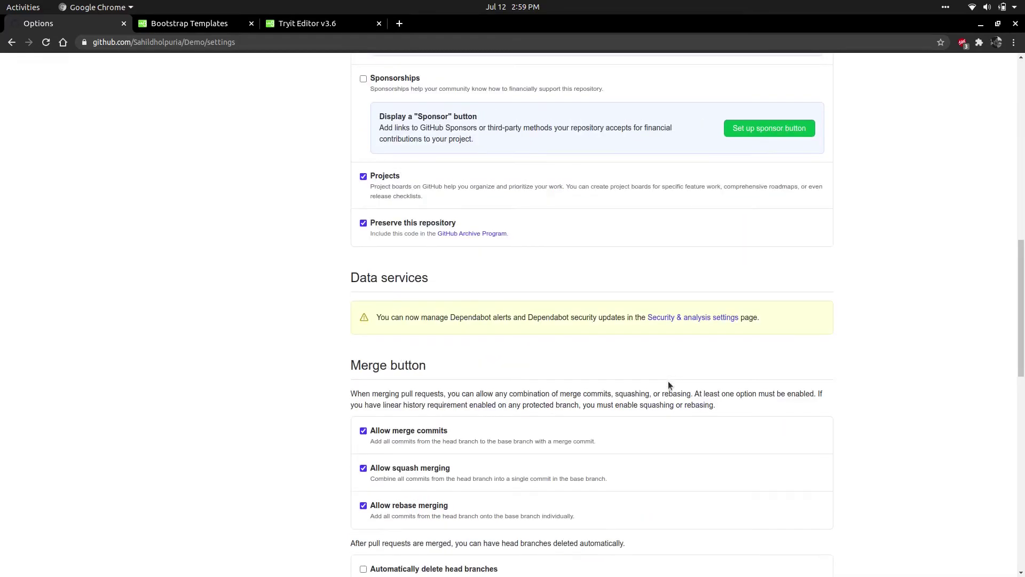
{"action": "scroll", "coordinate": [682, 429], "scroll_direction": "down", "scroll_amount": 5}
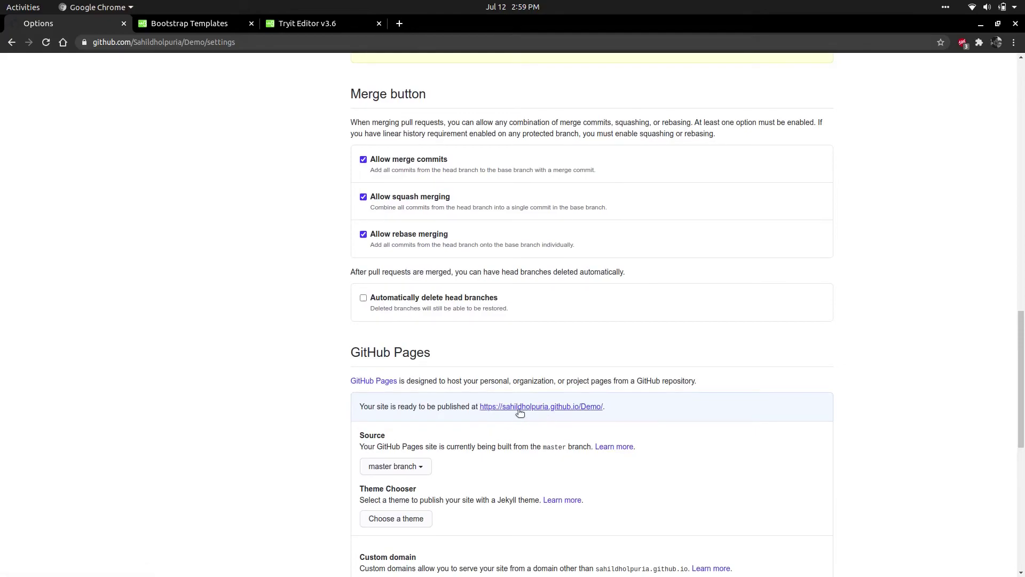
{"action": "left_click", "coordinate": [561, 407]}
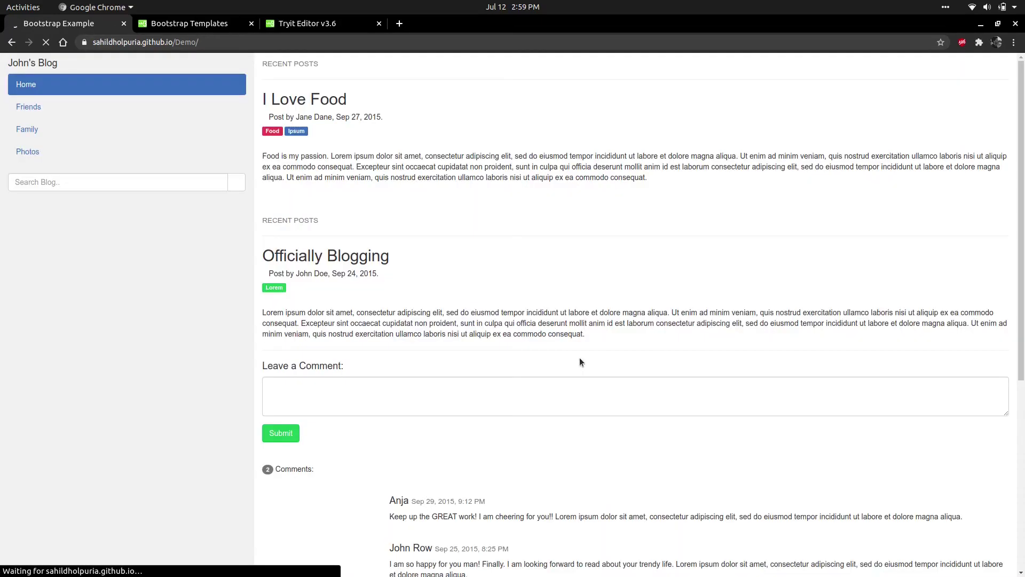
{"action": "scroll", "coordinate": [443, 248], "scroll_direction": "down", "scroll_amount": 5}
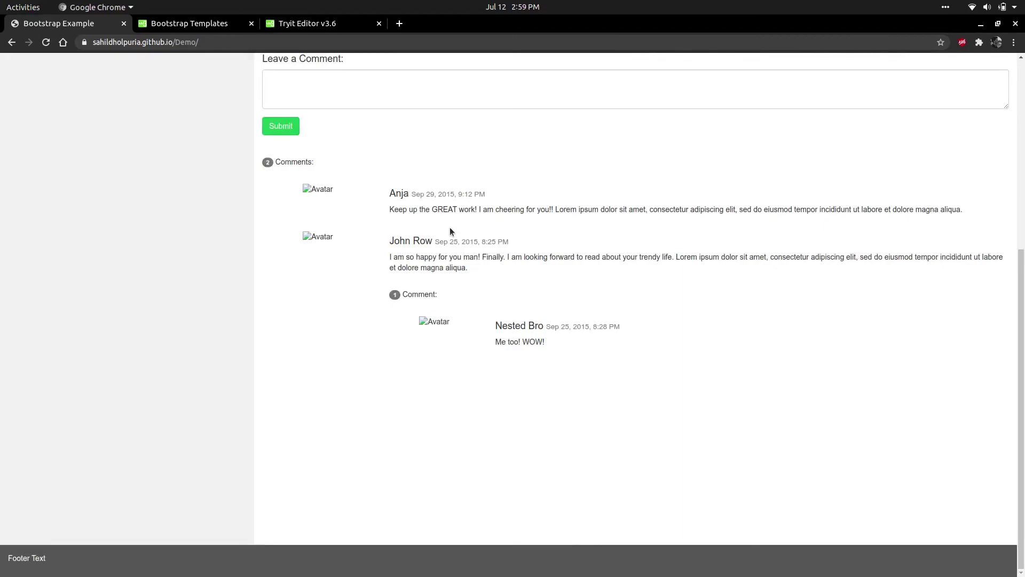
{"action": "scroll", "coordinate": [449, 226], "scroll_direction": "up", "scroll_amount": 5}
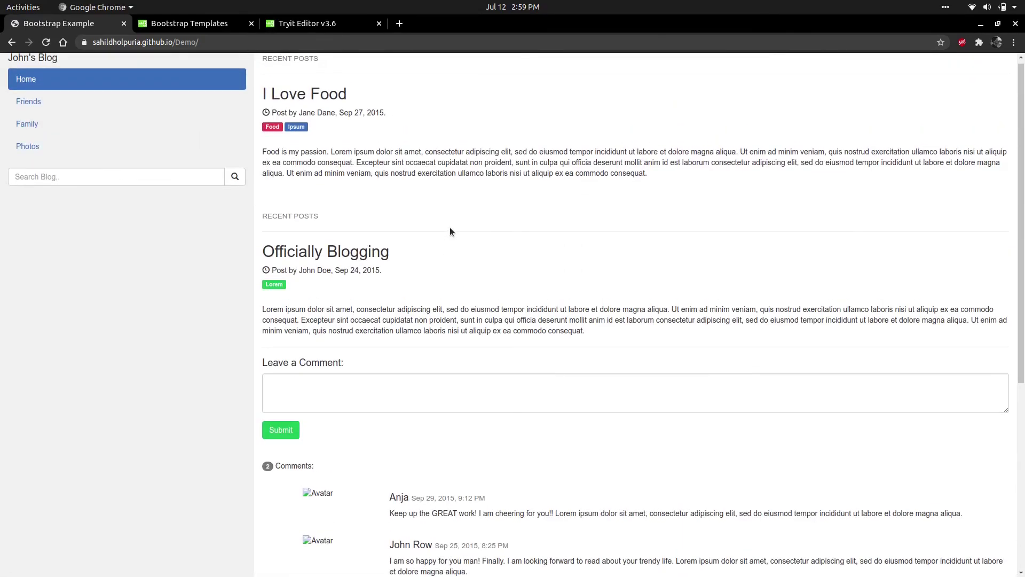
{"action": "scroll", "coordinate": [449, 228], "scroll_direction": "up", "scroll_amount": 1}
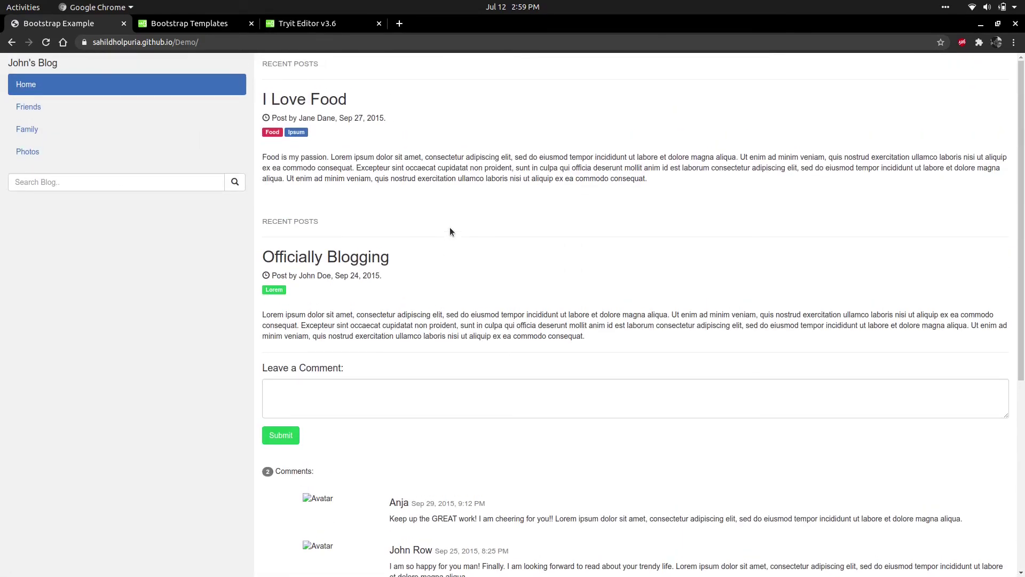